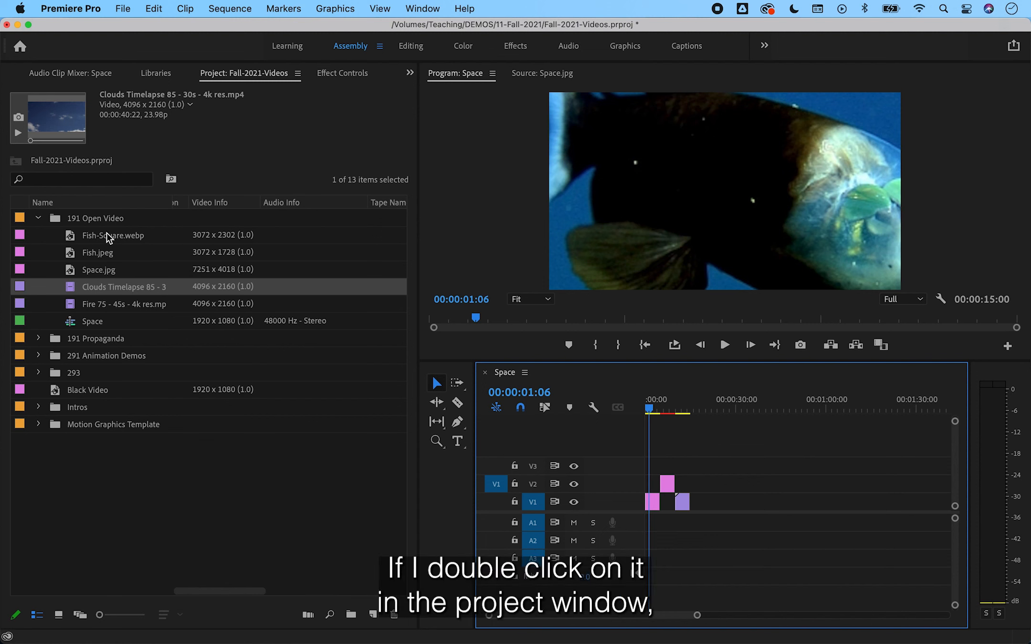
Preview the source image Fish-Square.webp at its full frame, and apply Set to Frame Size to its clip on V1.
double_click(107, 238)
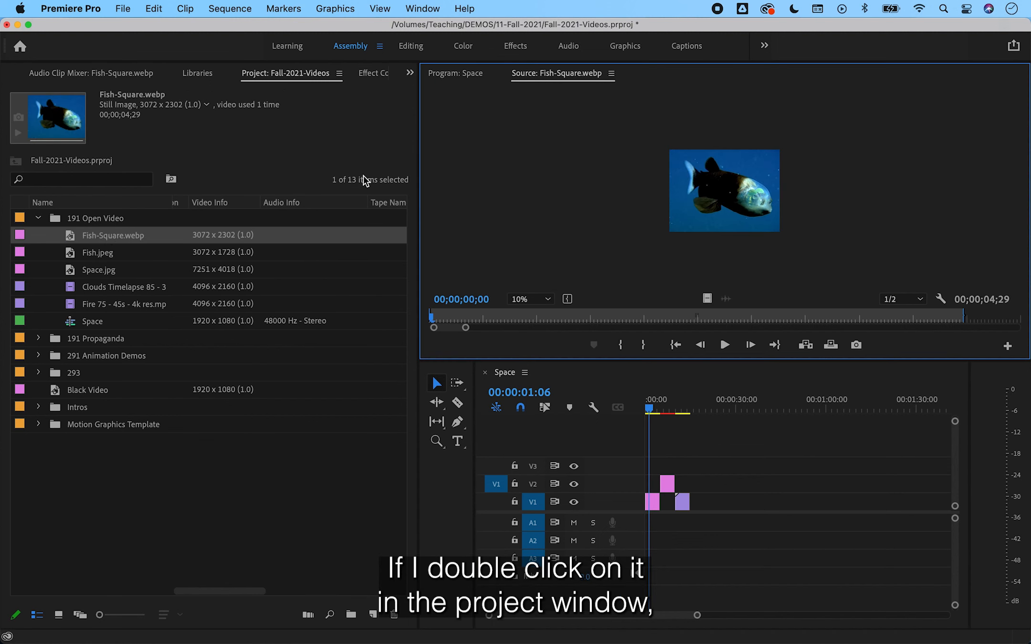
click(454, 74)
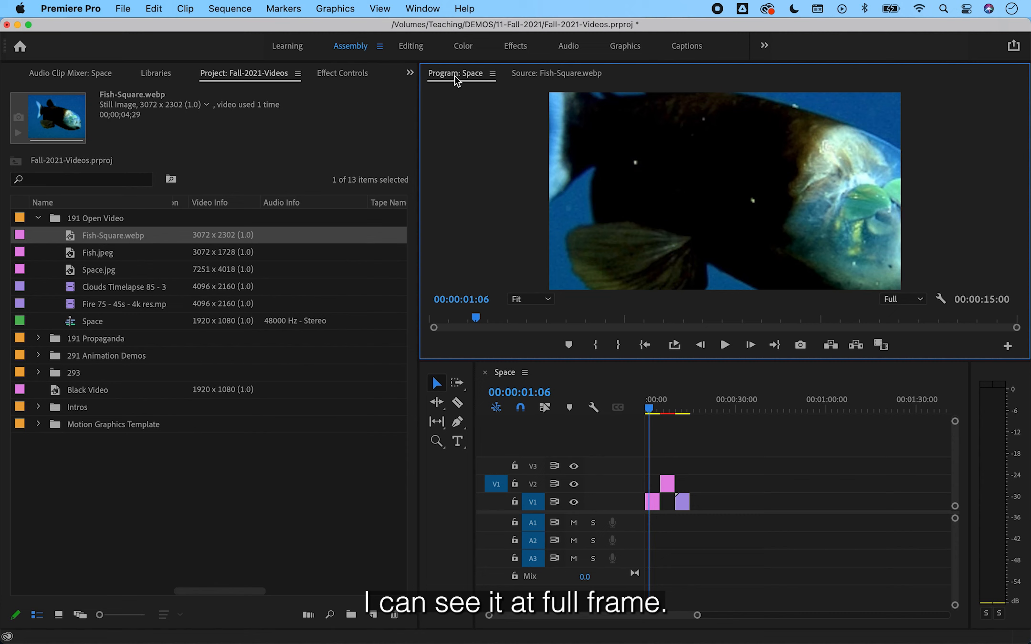
right_click(653, 503)
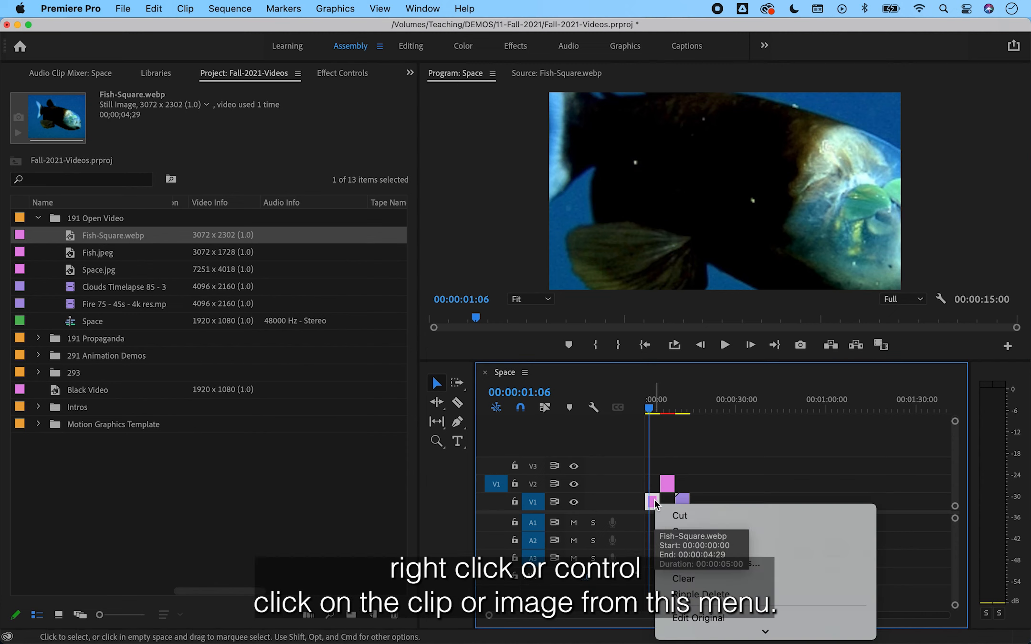
mouse_move(704, 637)
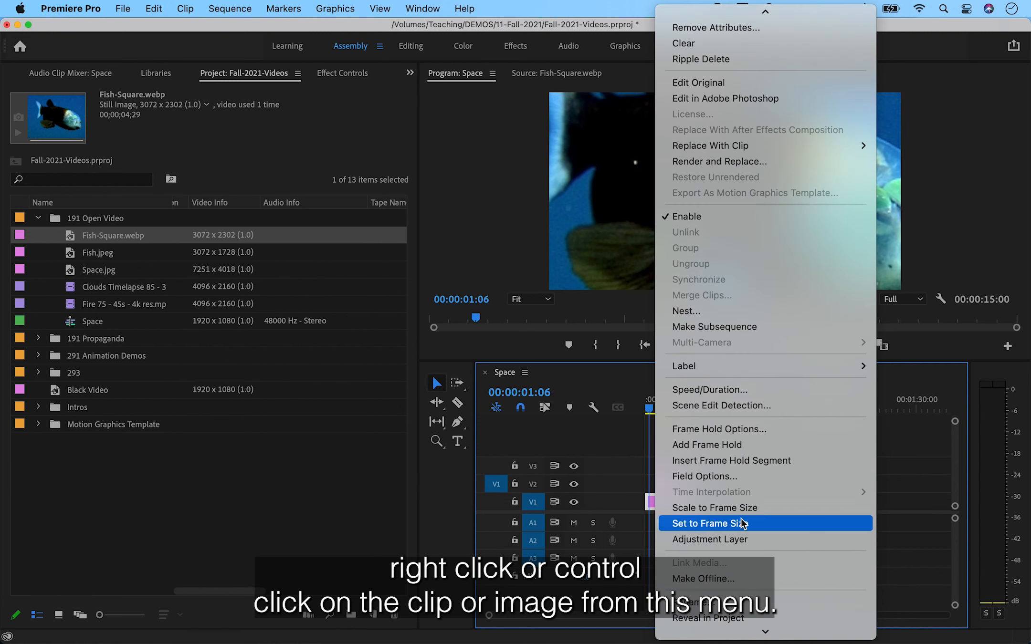
click(782, 523)
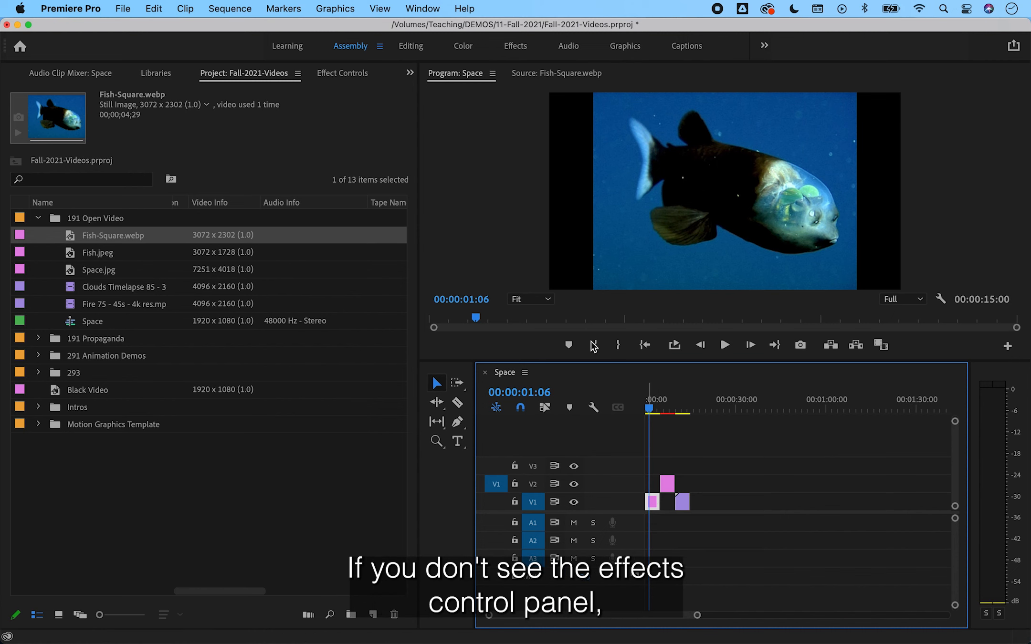
Show the Effect Controls for the fish clip and increase its scale to 63.9.
click(422, 9)
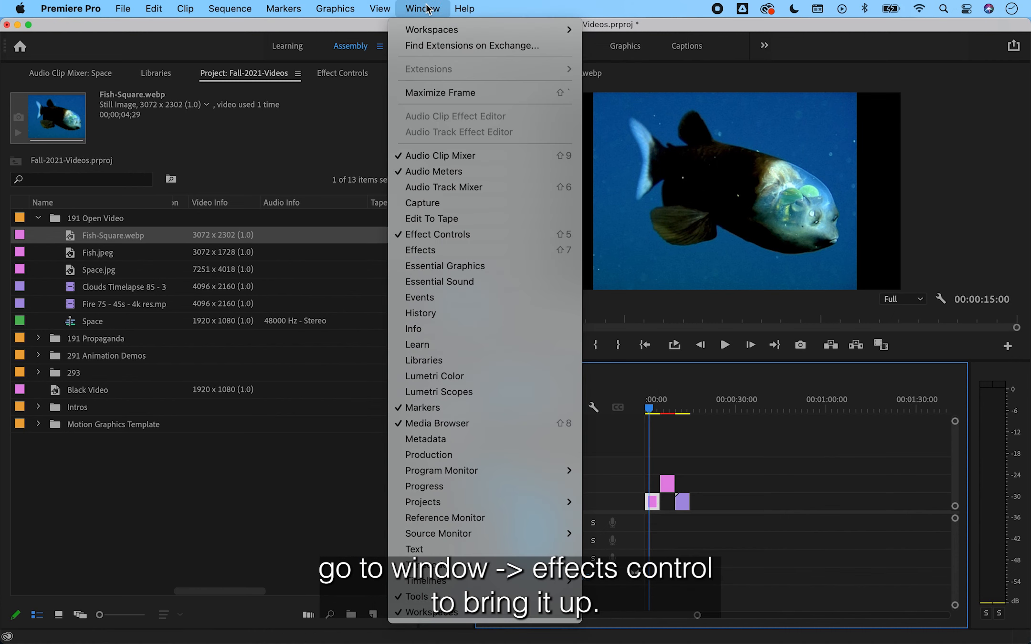
click(427, 228)
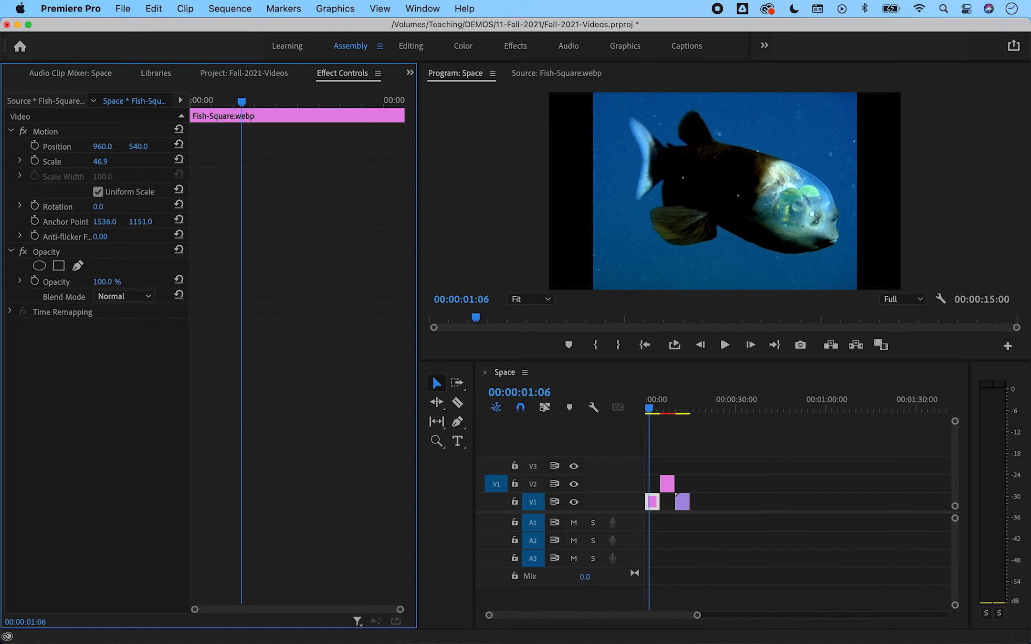
mouse_move(101, 162)
mouse_down()
mouse_move(80, 162)
mouse_move(108, 161)
mouse_up()
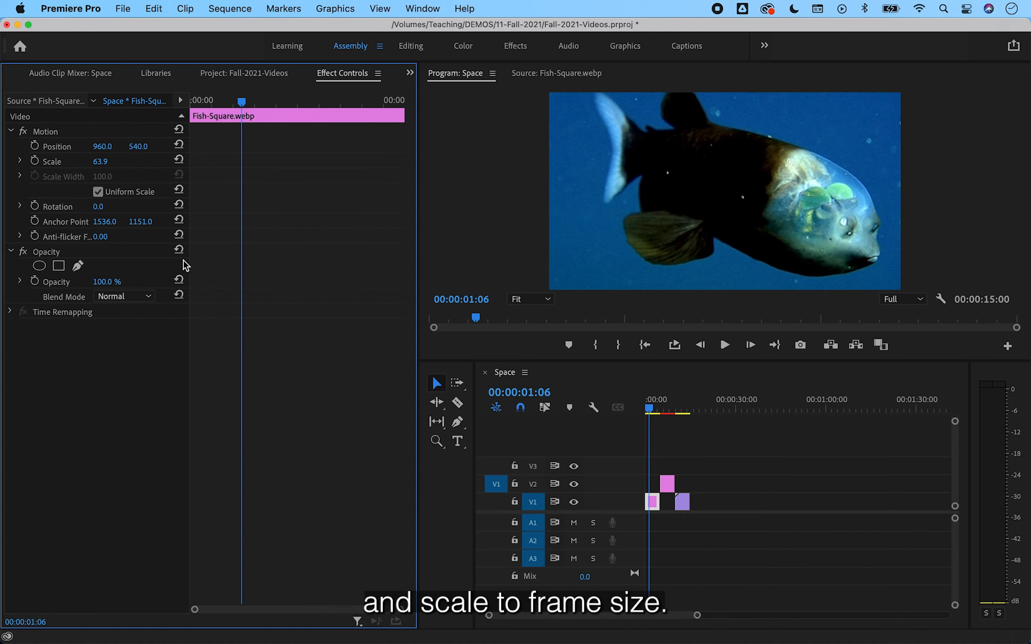
Undo the fish clip's scale and Set to Frame Size changes, and apply Scale to Frame Size to it instead.
key(super+z)
key(super+z)
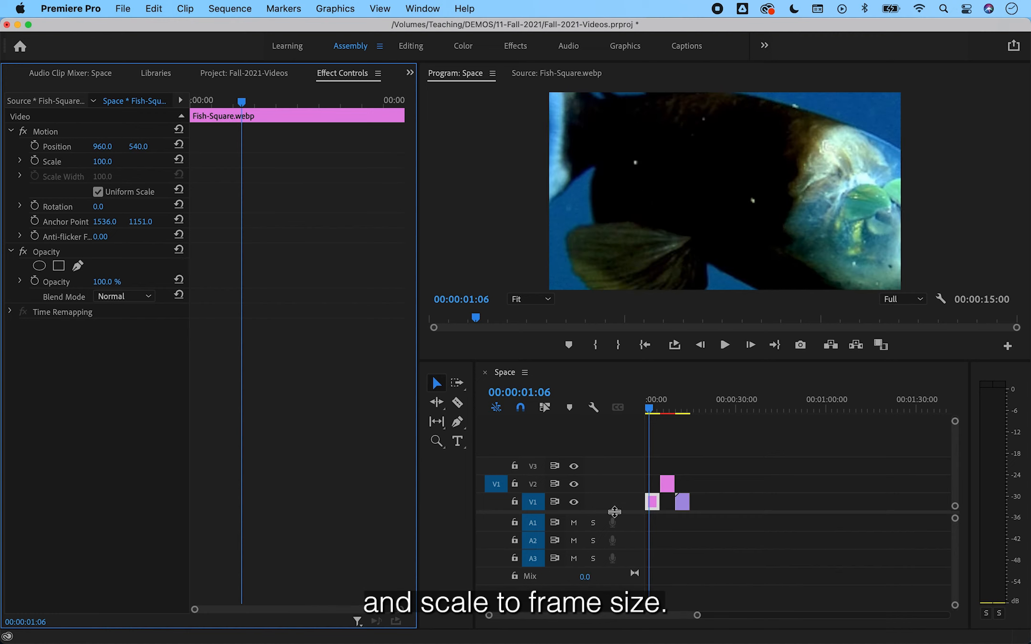
right_click(652, 501)
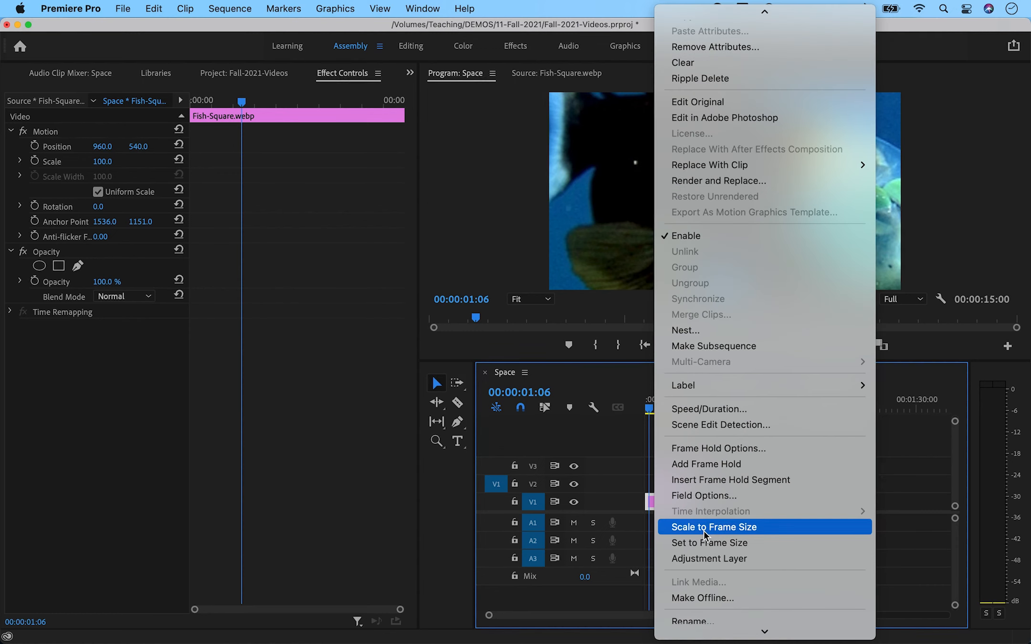
click(704, 529)
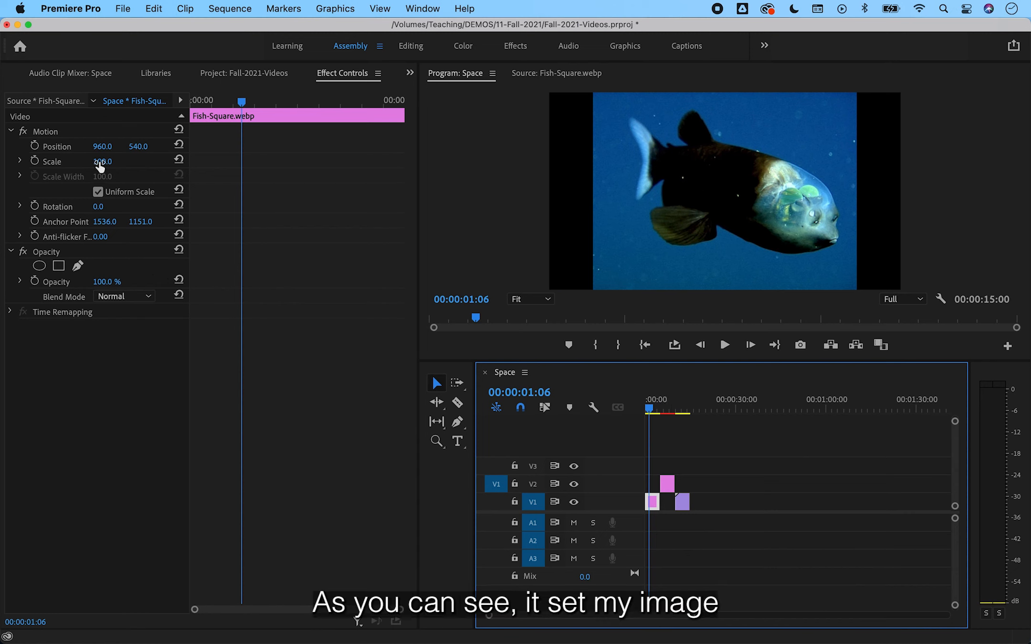
Try enlarging the fish clip to a scale of 172, and undo that change together with Scale to Frame Size.
mouse_move(103, 162)
mouse_down()
mouse_move(155, 162)
mouse_move(113, 162)
mouse_up()
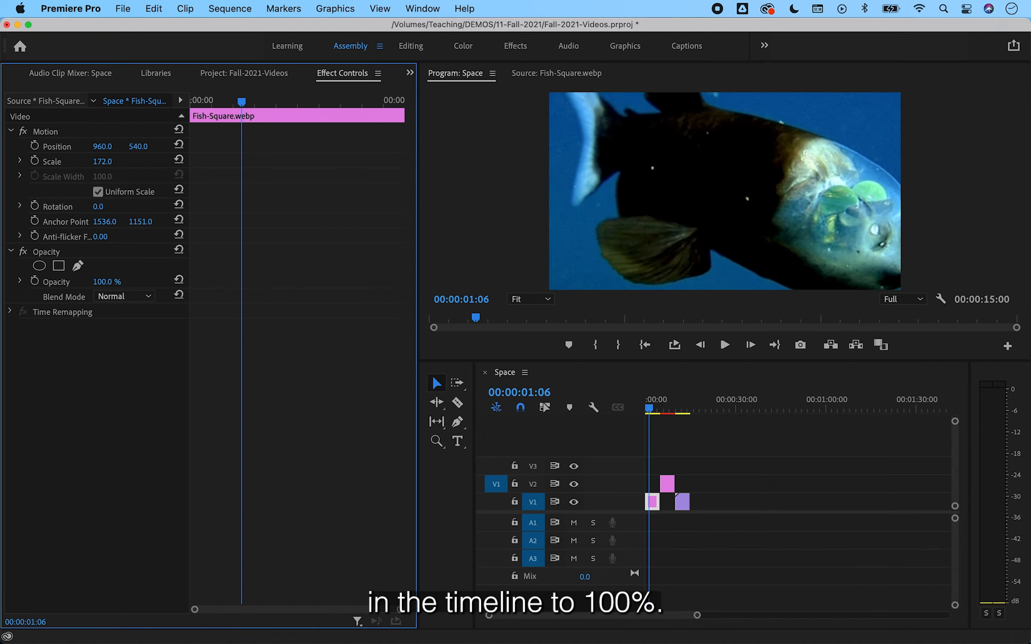
key(super+z)
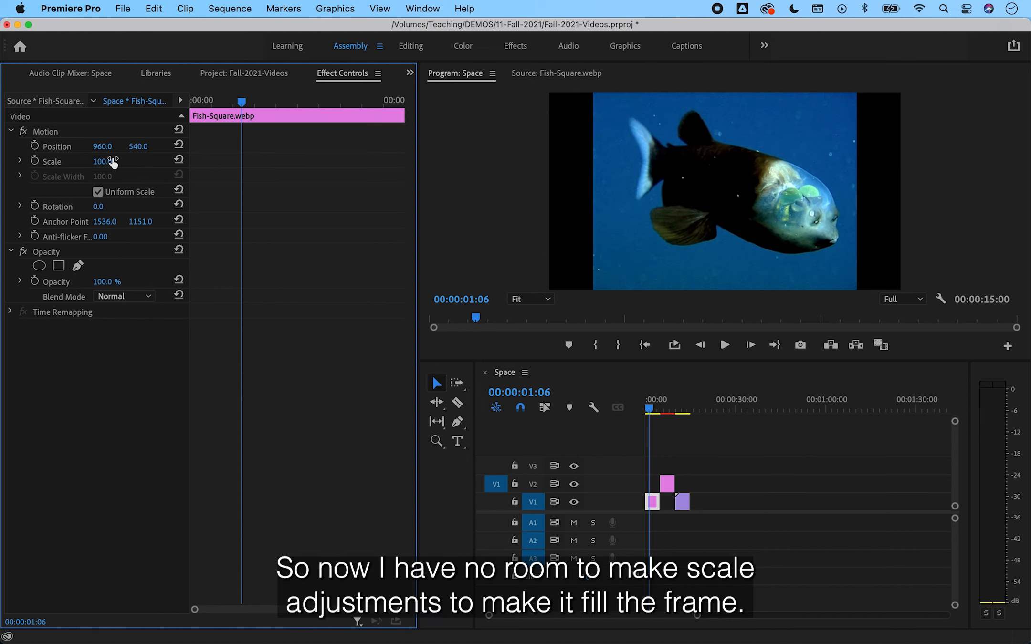
key(super+z)
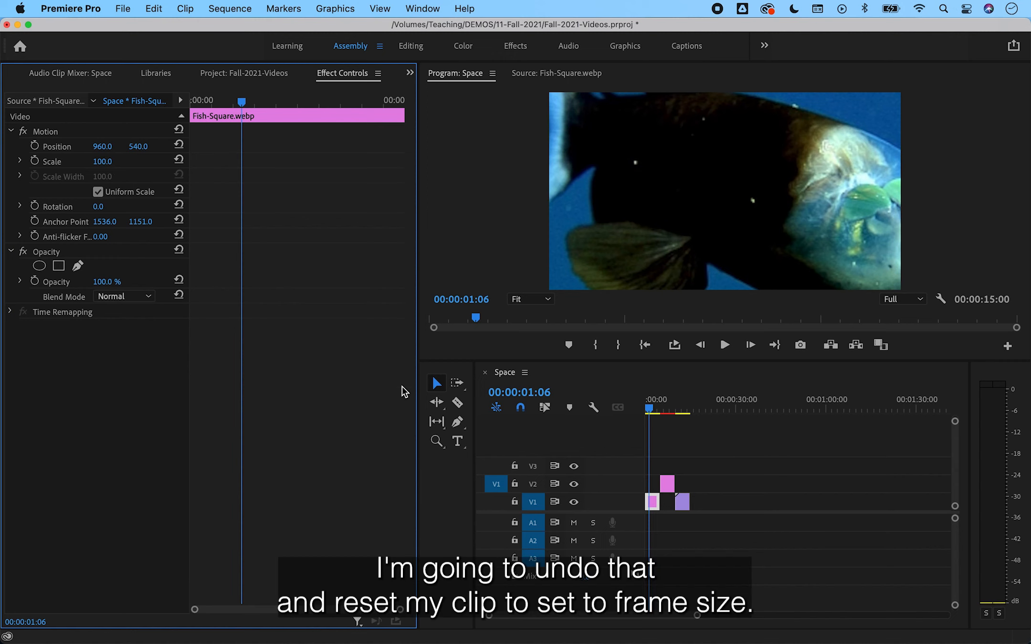
Select all three clips in the Space sequence and apply Set to Frame Size to them together.
drag(708, 528, 655, 481)
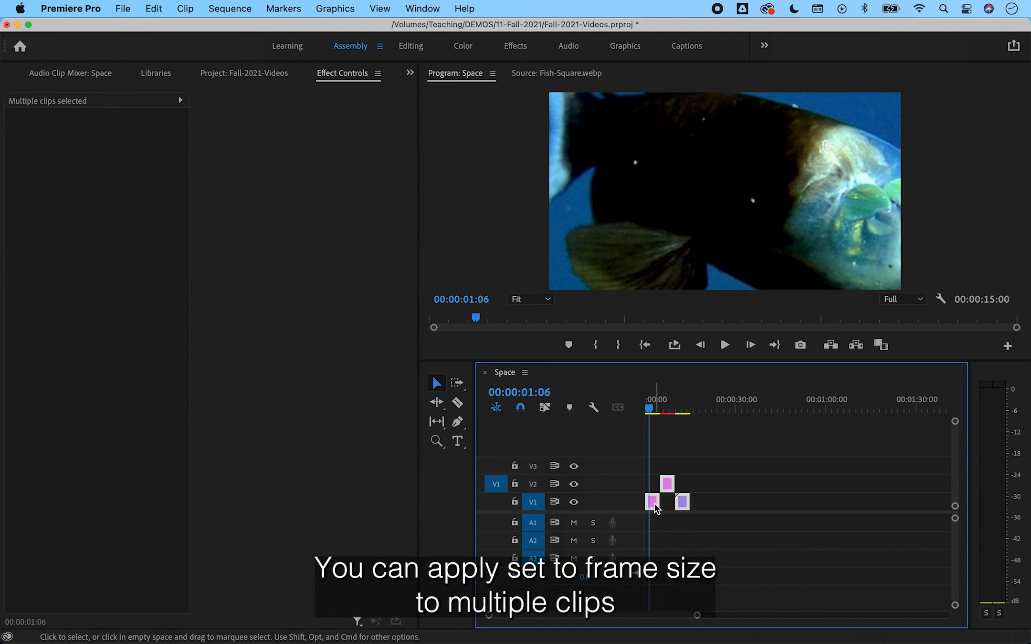
right_click(654, 506)
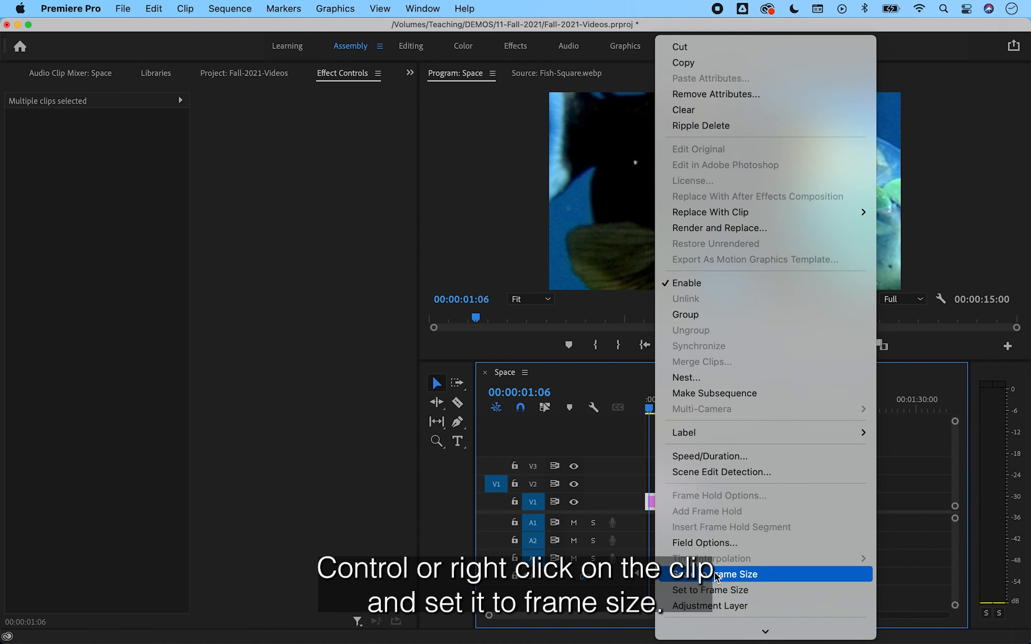
click(786, 590)
click(786, 590)
Move the playhead over the Clouds Timelapse clip and increase its scale to 50.9.
drag(666, 409, 686, 410)
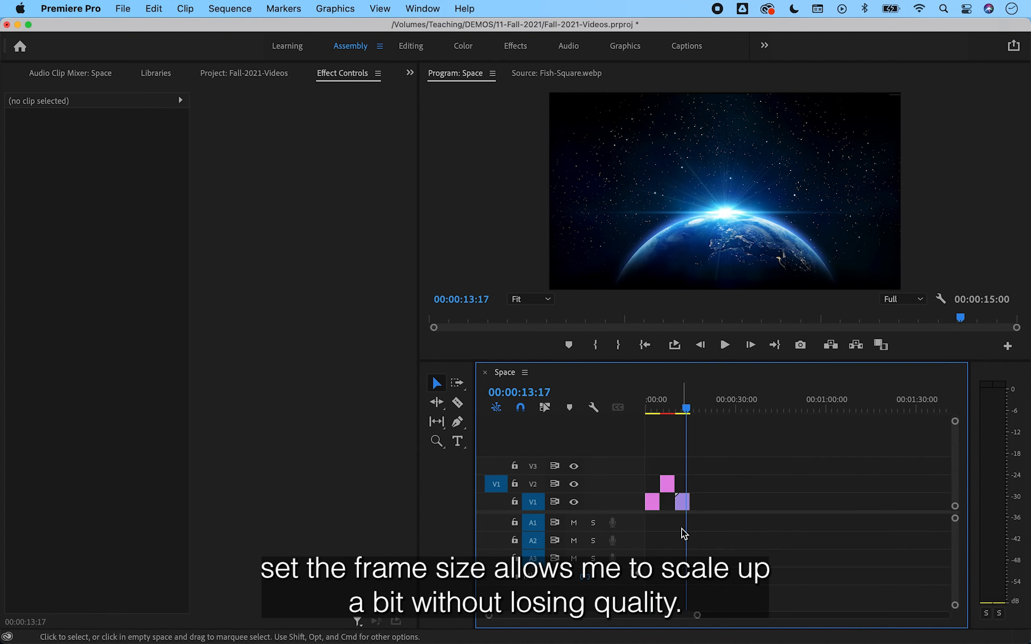
click(683, 503)
click(99, 162)
mouse_move(99, 163)
mouse_down()
mouse_move(90, 162)
mouse_move(102, 163)
mouse_up()
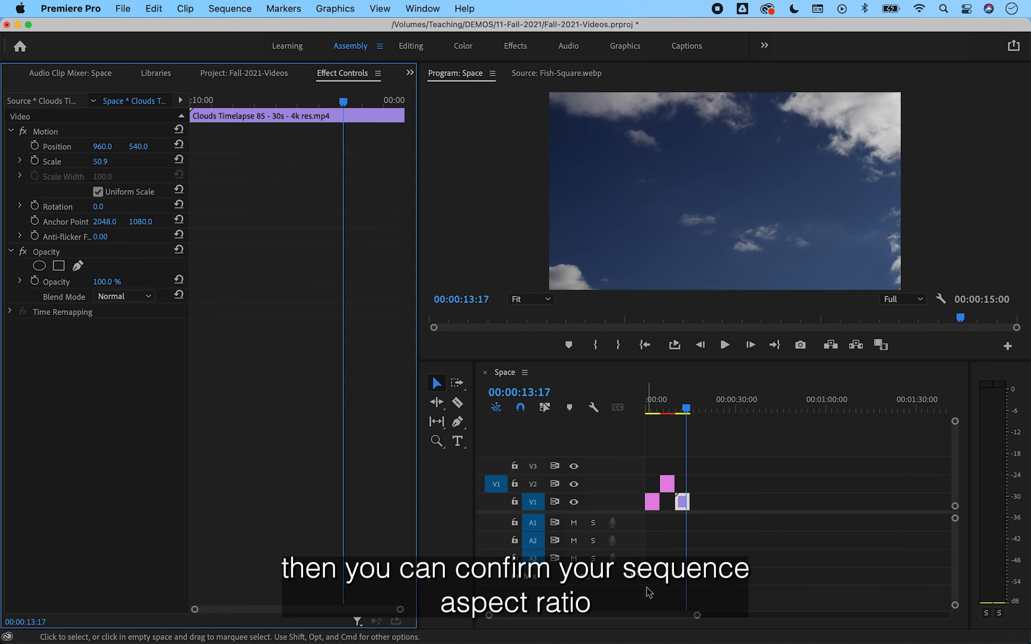
Delete all three clips from the Space sequence.
click(663, 580)
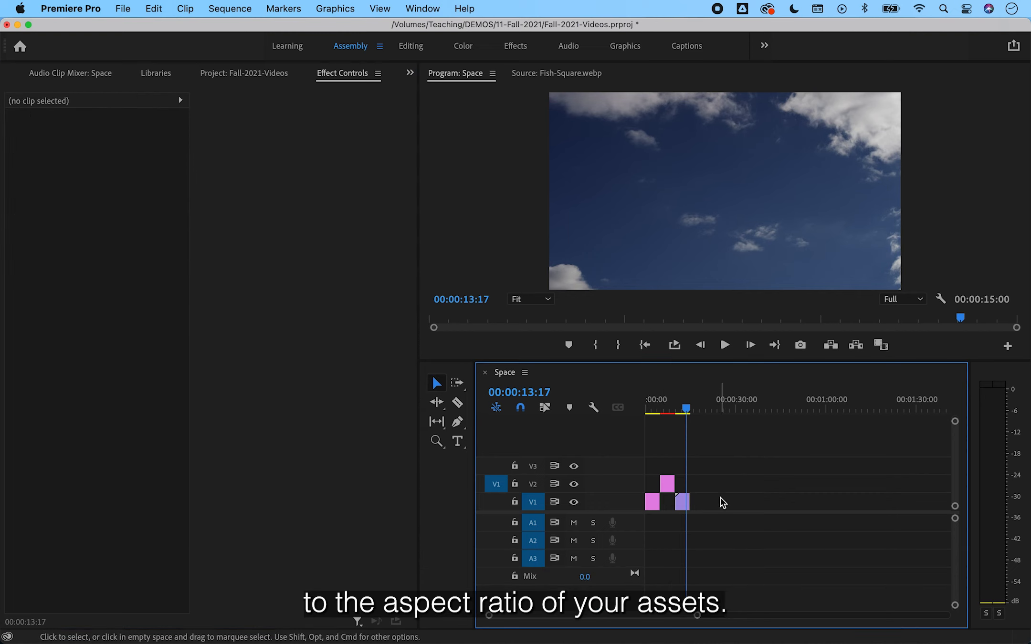
drag(721, 498, 641, 483)
key(Delete)
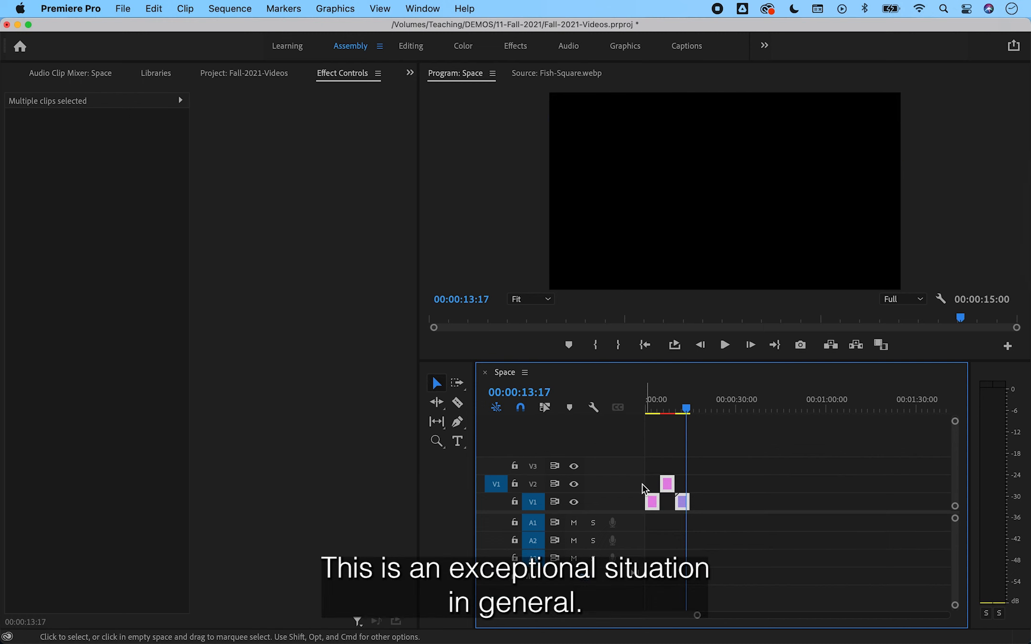
Place Fish-Square.webp at the start of track V1 at its original size and move the playhead over it.
click(228, 74)
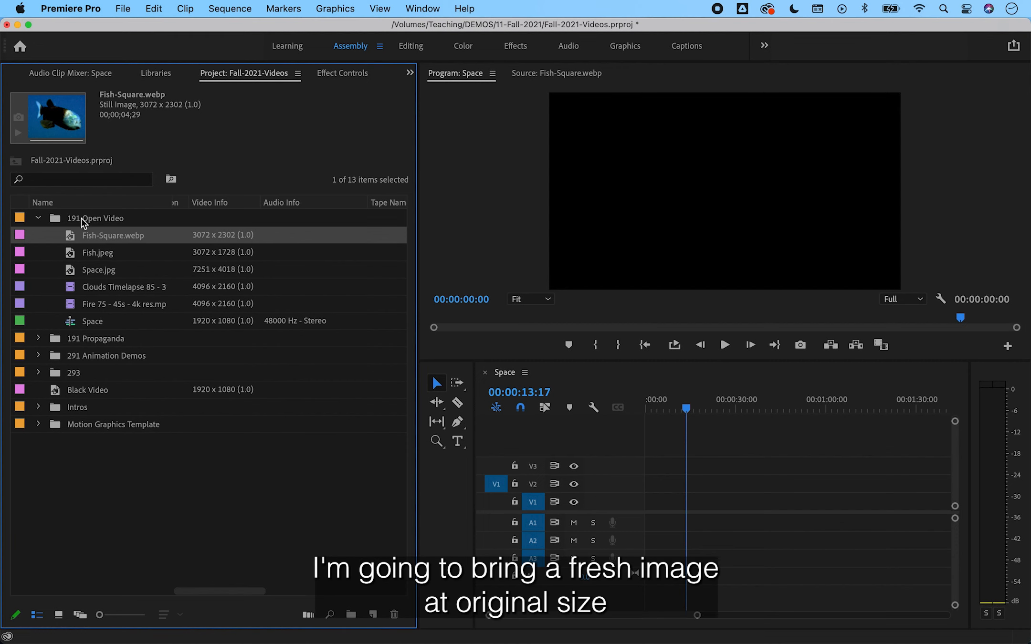
drag(73, 238, 636, 502)
click(652, 405)
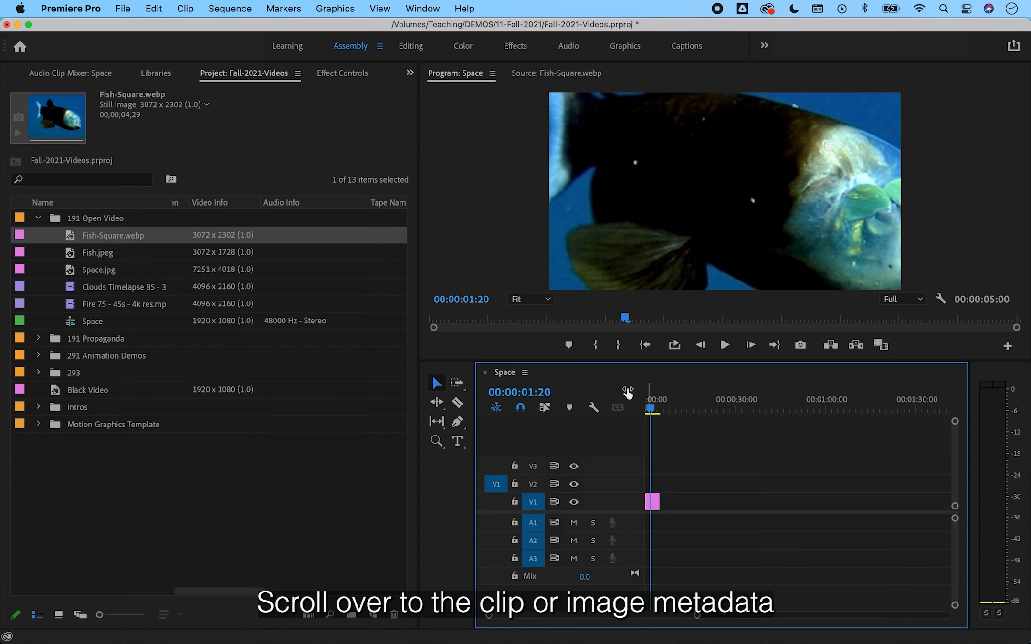
Check the pixel dimensions of Fish-Square.webp in the project metadata, and multiply its width, 3072, by 0.75 in Calculator.
scroll(219, 262, left, 3)
scroll(219, 261, left, 5)
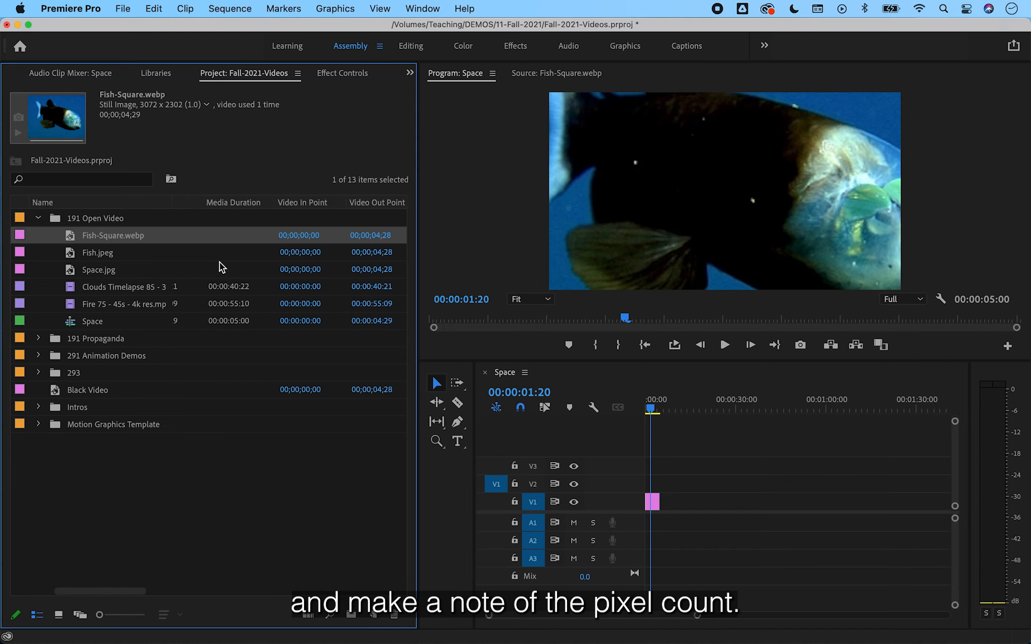
scroll(219, 261, right, 6)
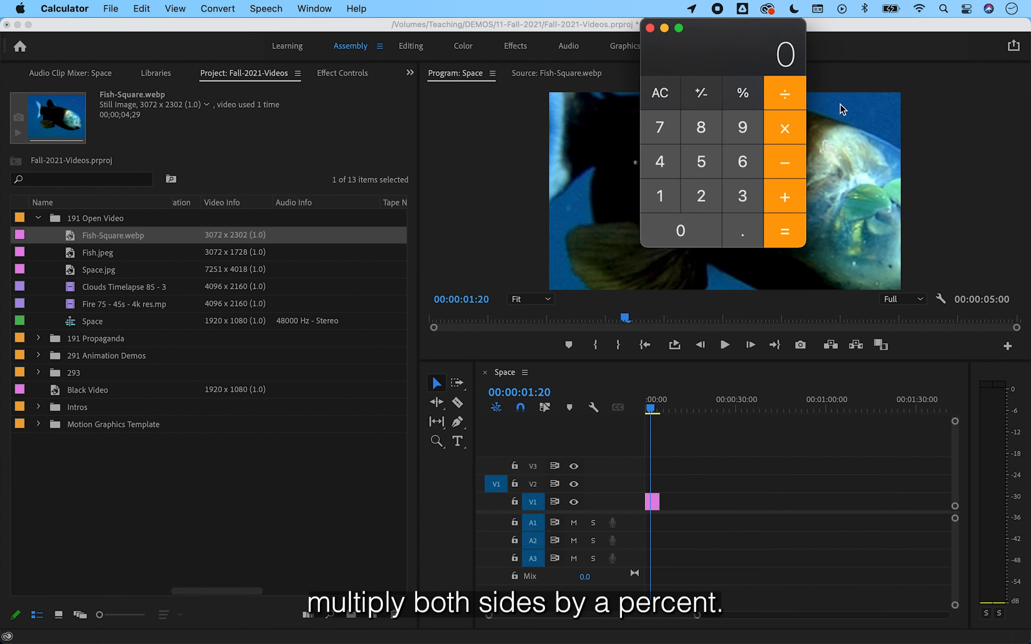
click(742, 195)
click(685, 231)
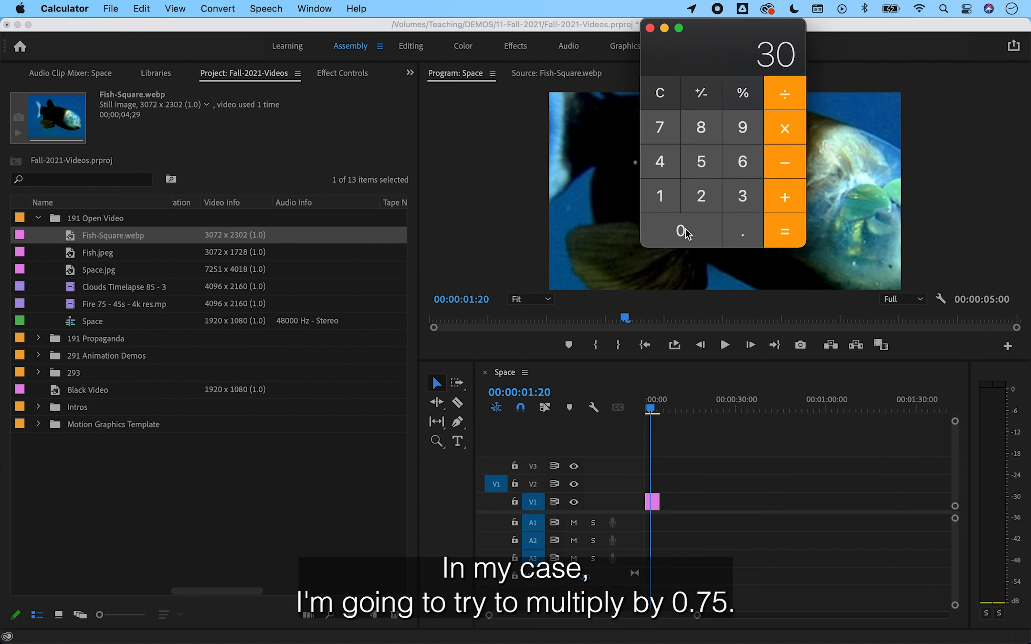
click(666, 136)
click(697, 193)
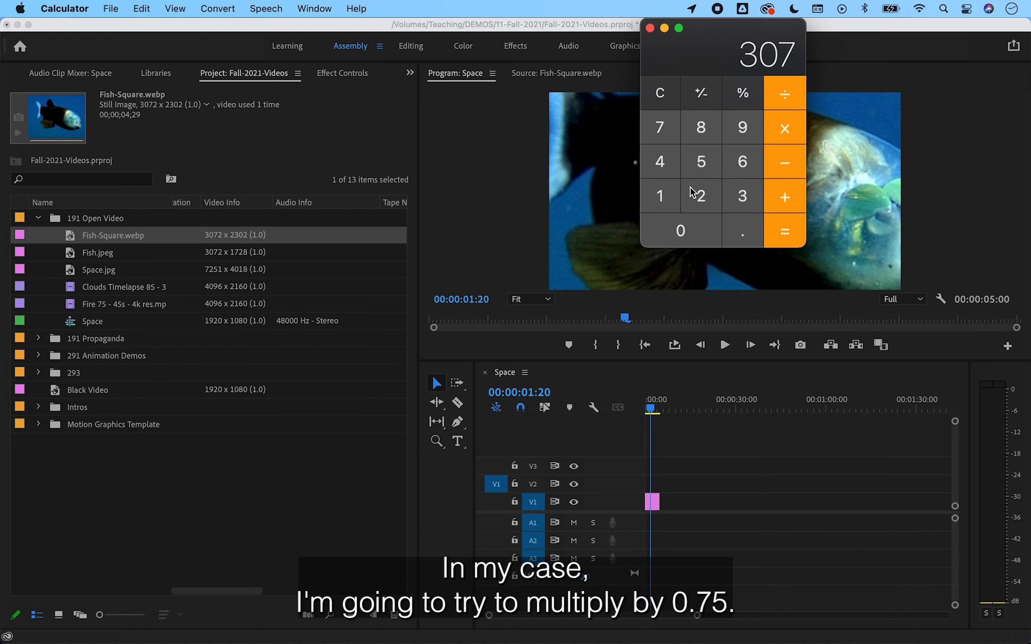
click(780, 127)
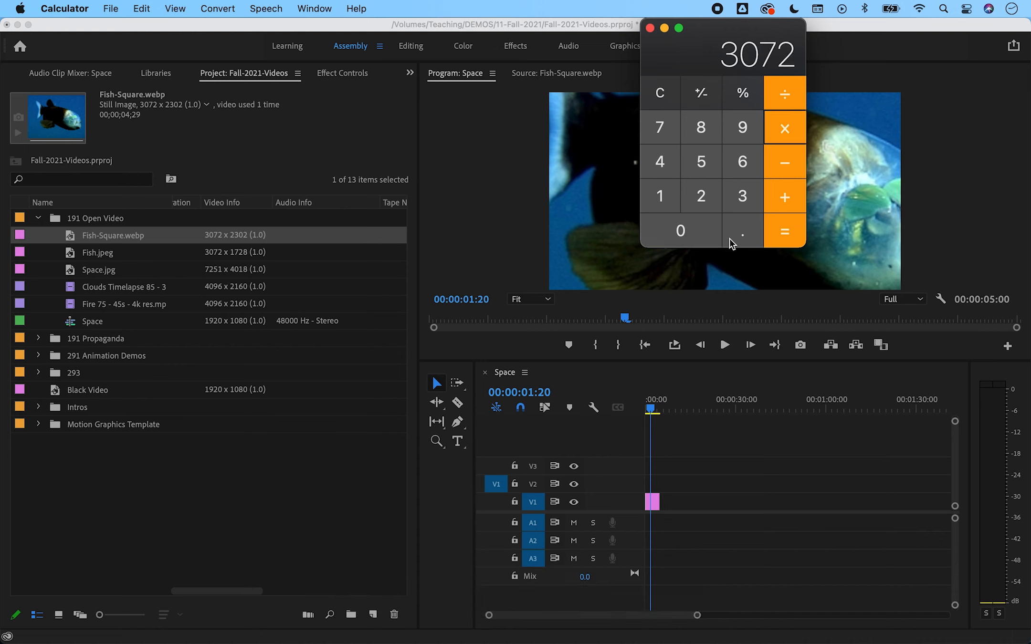
click(739, 236)
click(668, 137)
click(692, 160)
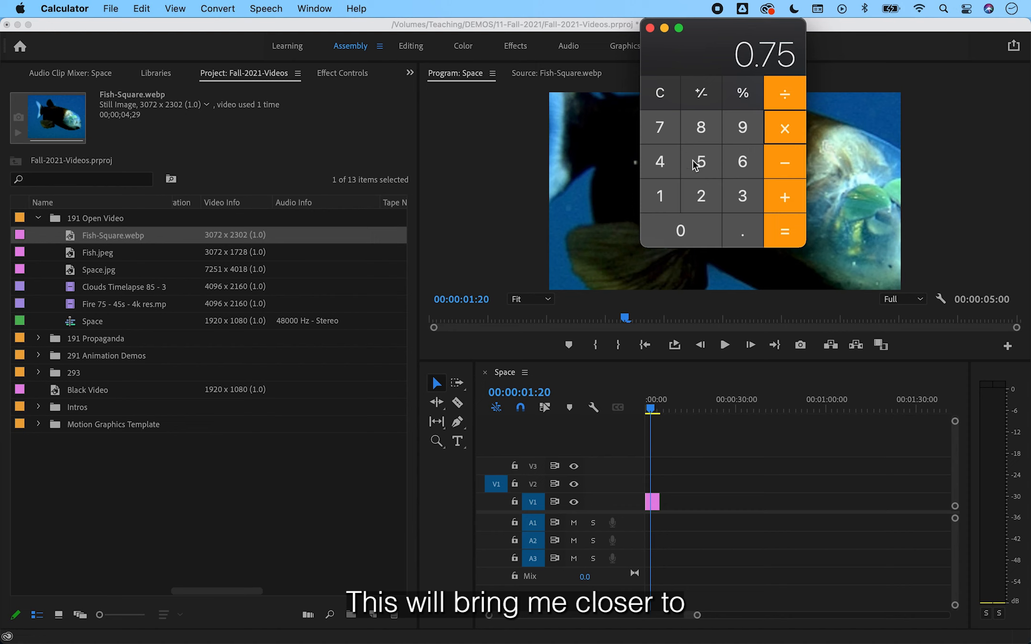
click(783, 231)
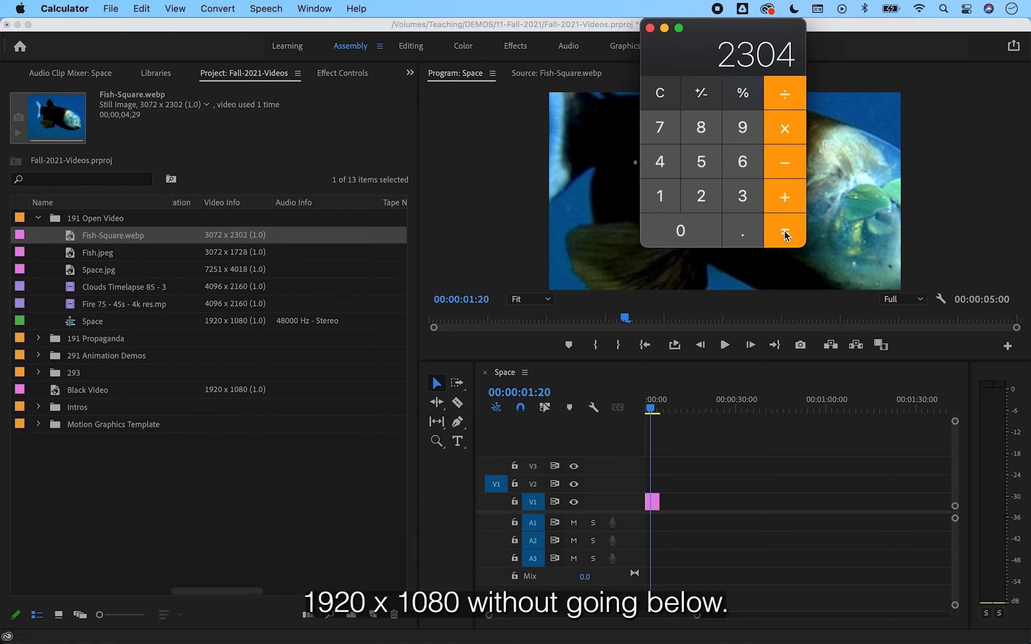
Multiply the image's height, 2302, by 0.75 in Calculator.
click(701, 196)
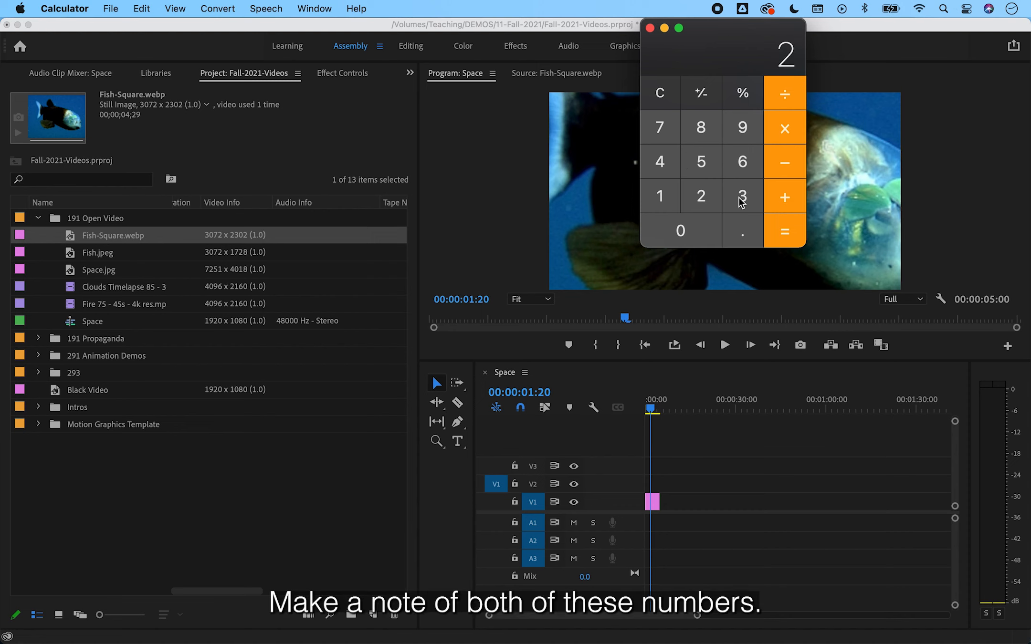
click(738, 197)
click(680, 231)
click(701, 196)
click(782, 128)
click(733, 236)
click(661, 130)
click(692, 164)
click(786, 230)
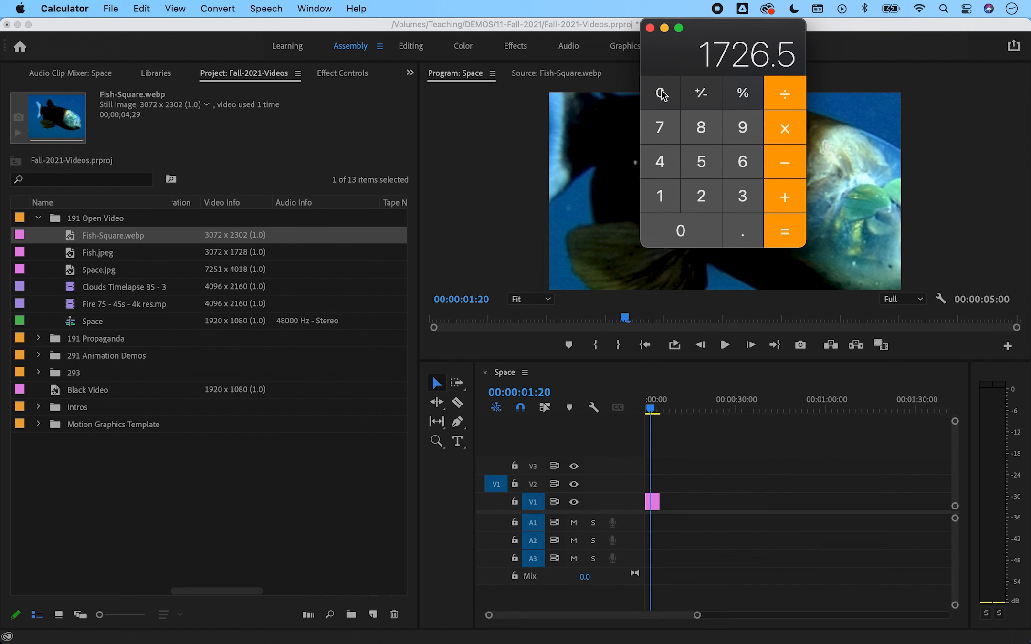
Switch back to Premiere Pro and set the Space sequence's frame size to 2304 horizontal by 1726 vertical, accepting deletion of its preview files.
key(super+Tab)
click(234, 10)
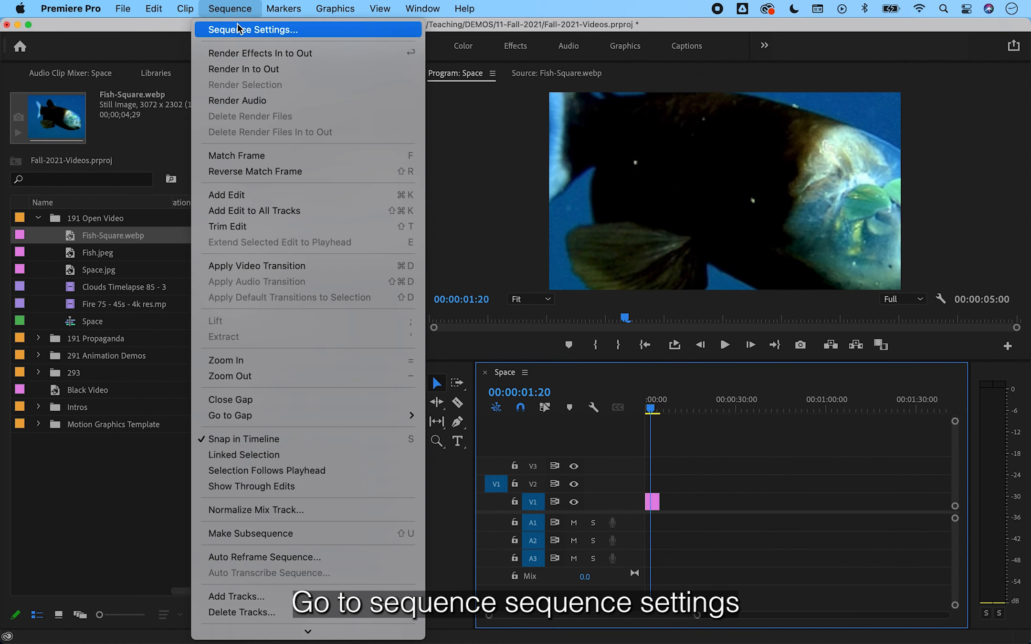
click(296, 33)
click(432, 149)
double_click(432, 149)
text(2304)
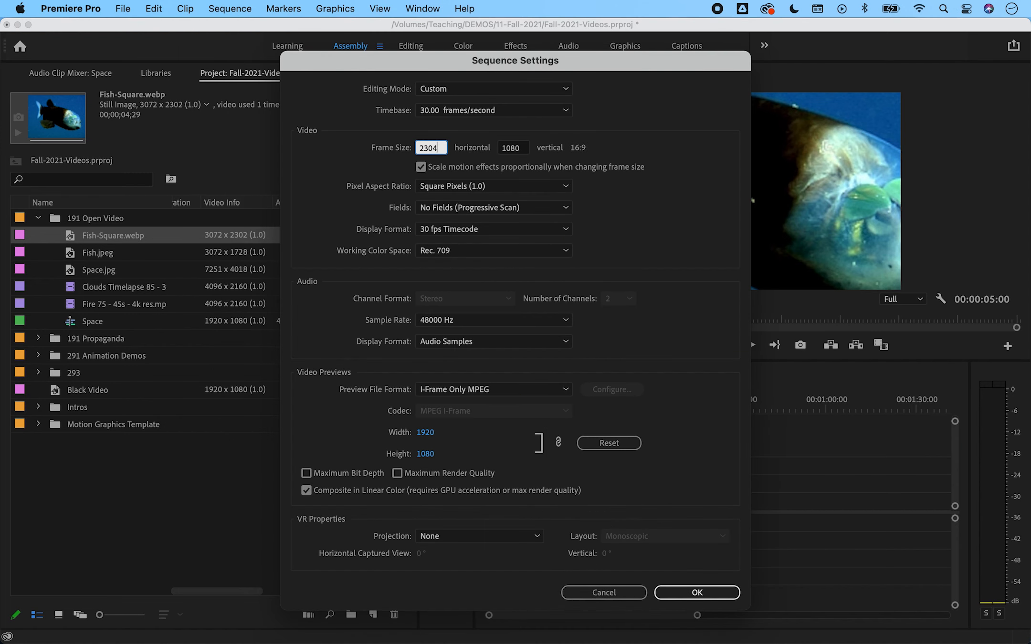
key(Tab)
text(172)
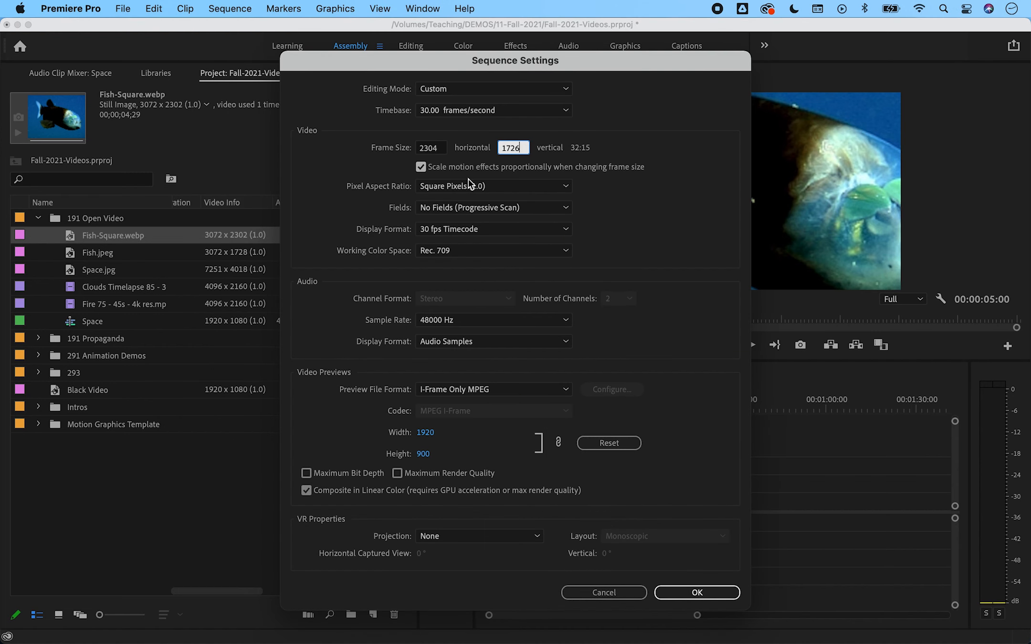
click(705, 593)
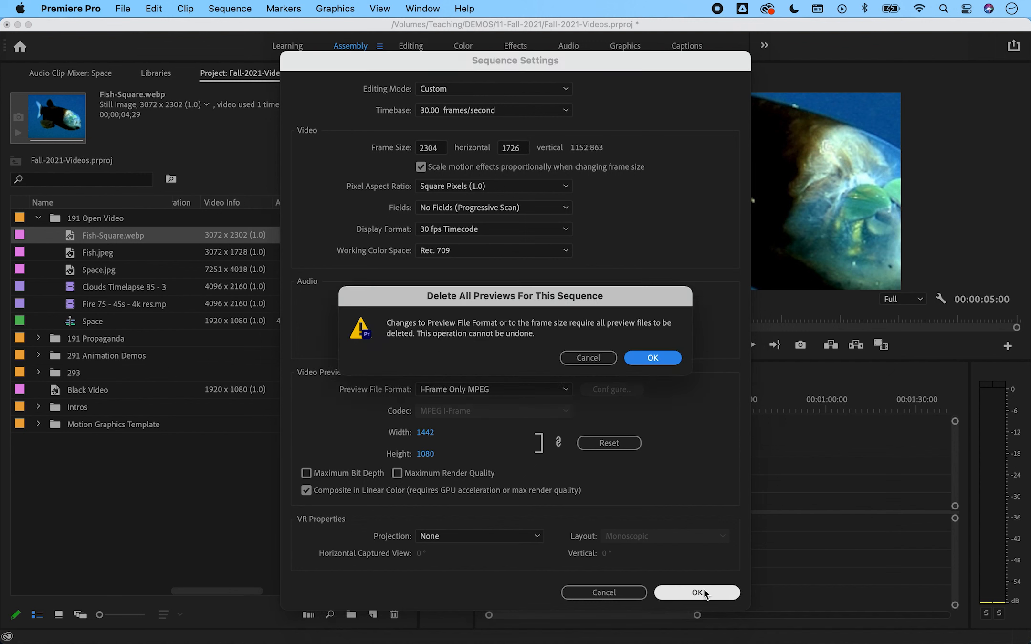
click(664, 358)
Apply Set to Frame Size to the Fish-Square.webp clip on V1 in the resized sequence.
right_click(650, 502)
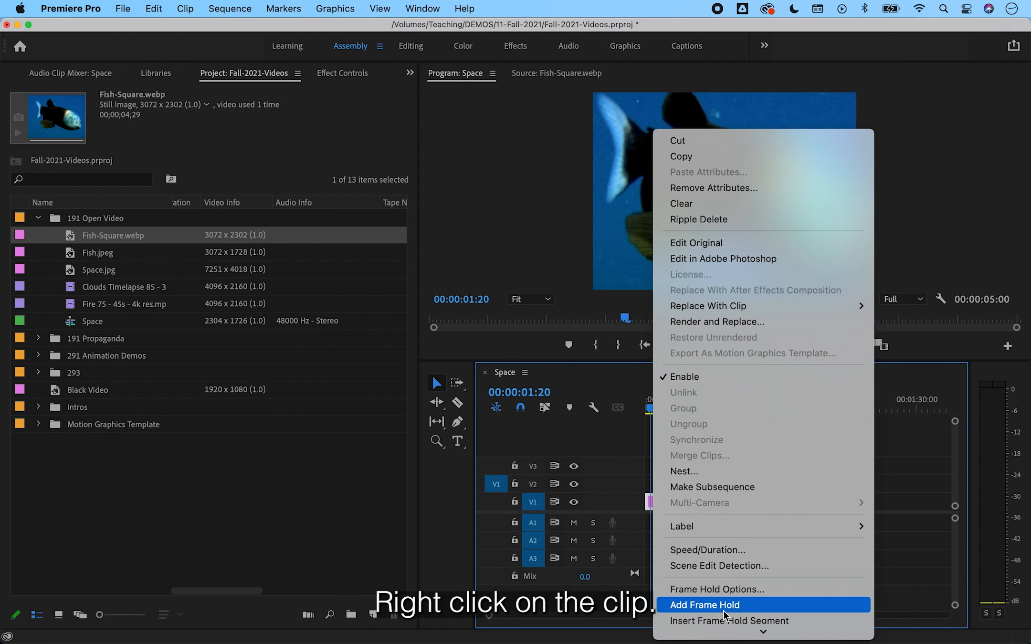
scroll(723, 612, down, 5)
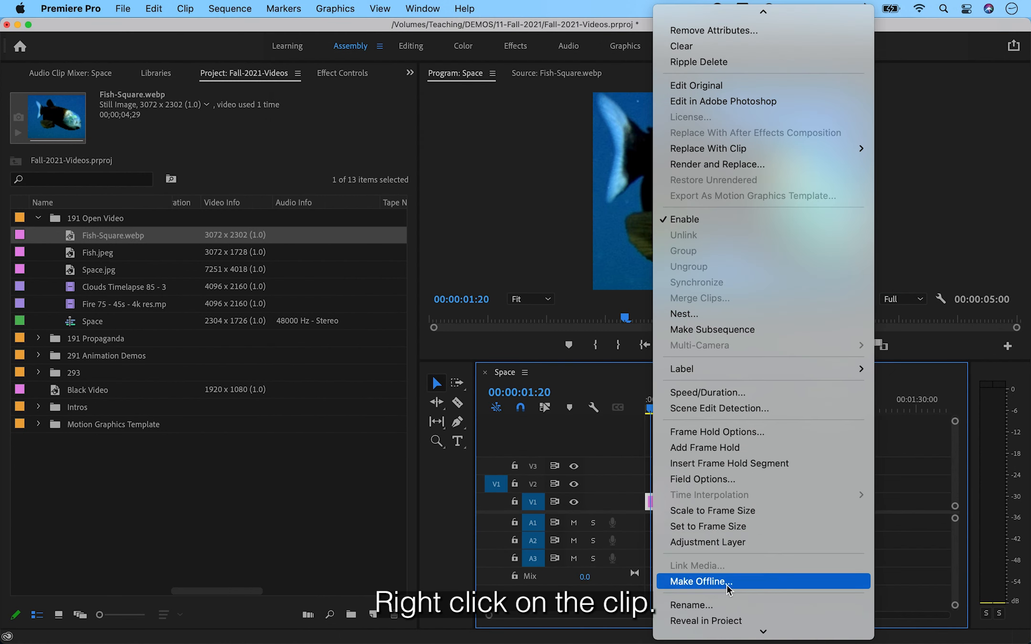
click(785, 527)
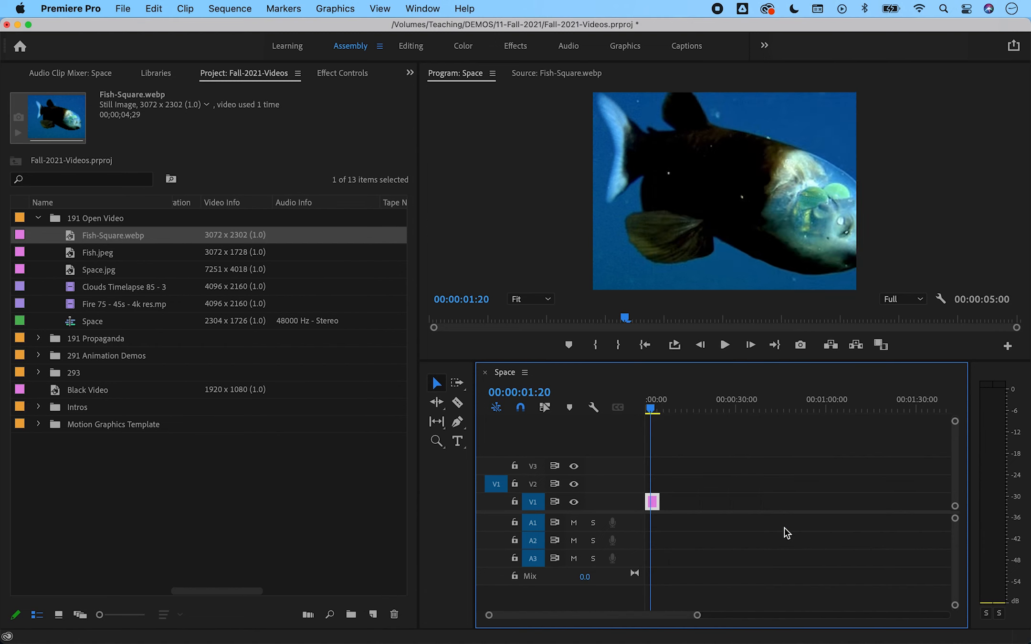